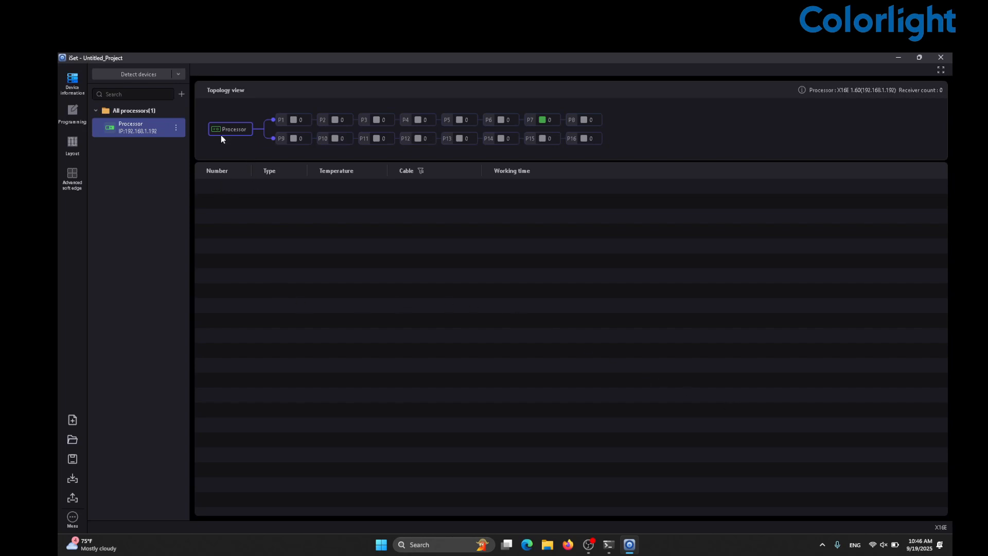
# Detect the connected devices and review the processor's board details.
pyautogui.click(137, 73)
pyautogui.click(321, 190)
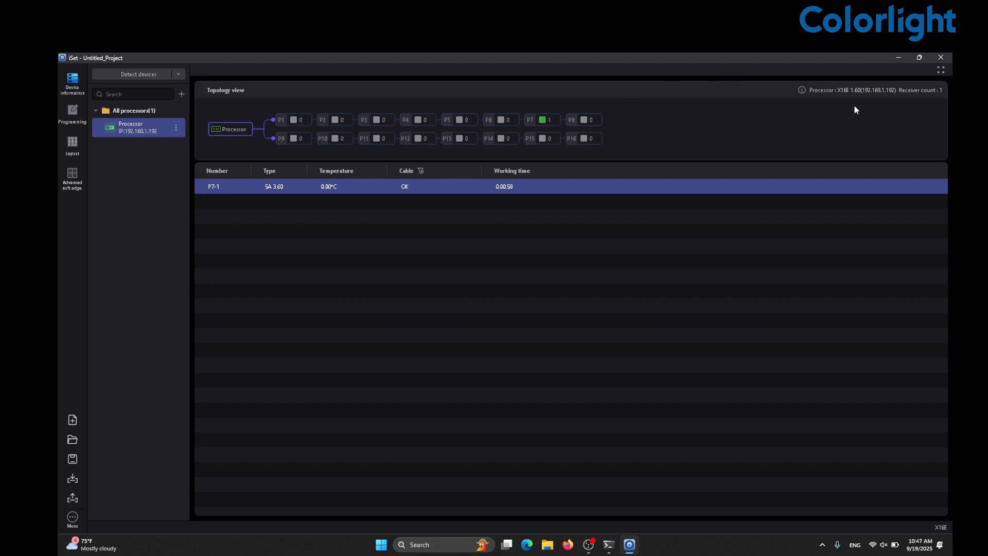
pyautogui.click(802, 90)
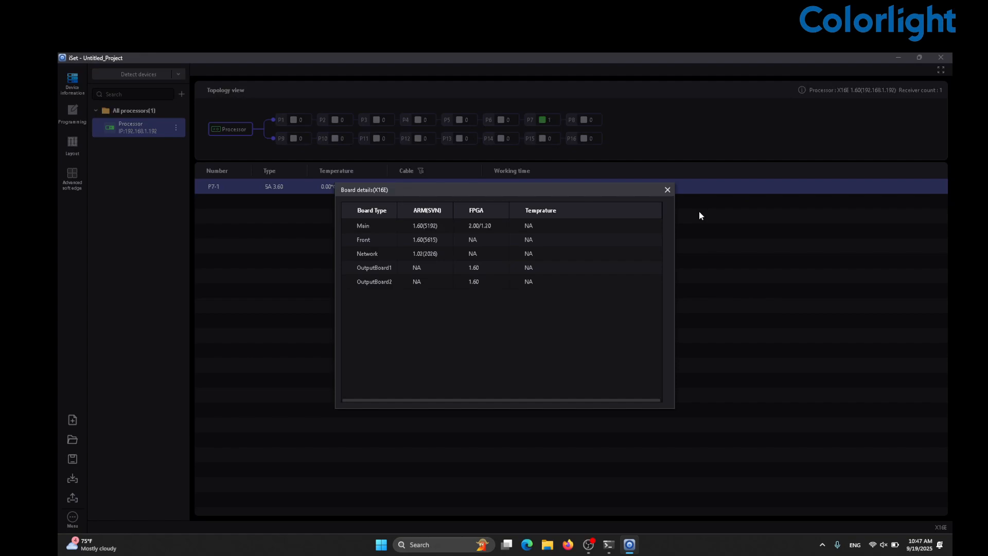
pyautogui.click(666, 190)
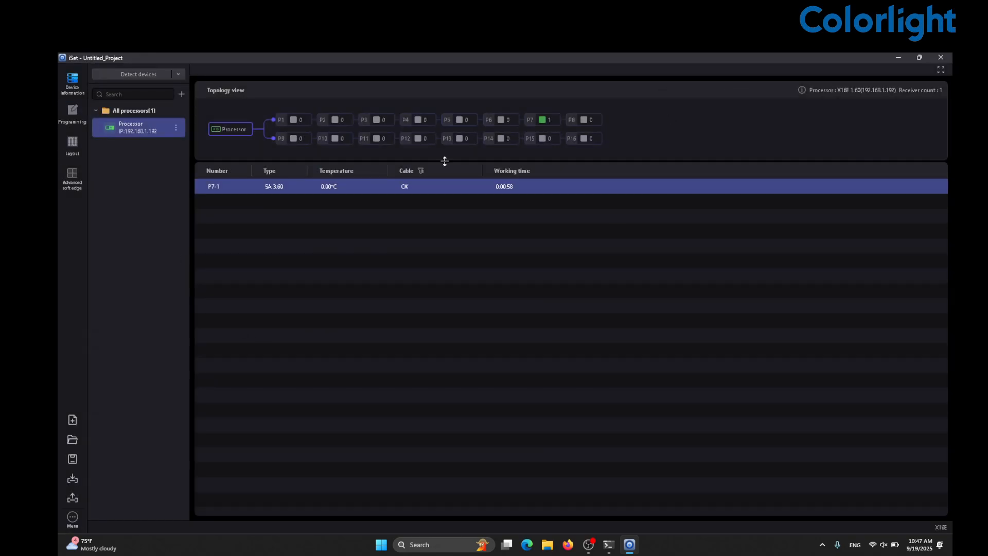
# Delete the existing HD-HDMI2 layer from the programming canvas.
pyautogui.click(88, 120)
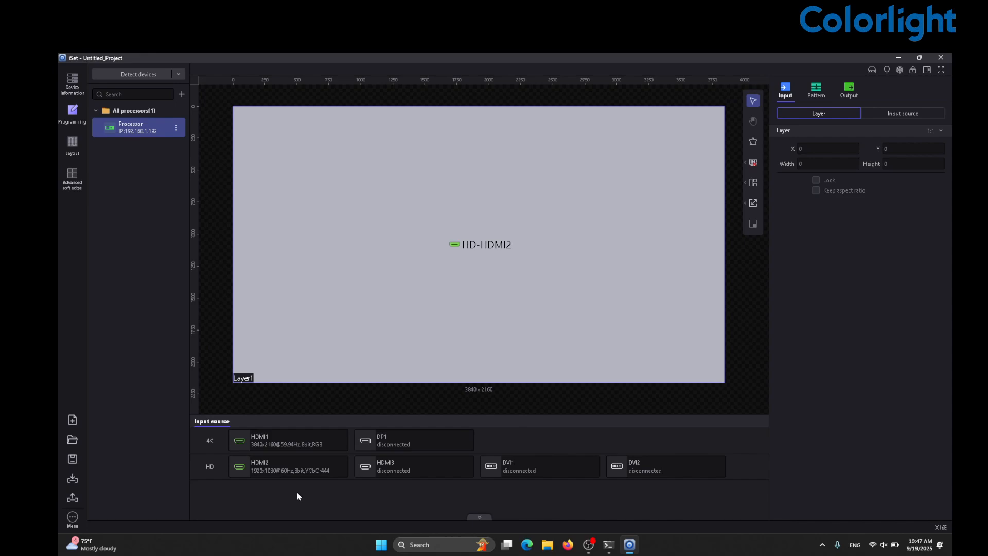
pyautogui.click(476, 319)
pyautogui.rightClick(472, 258)
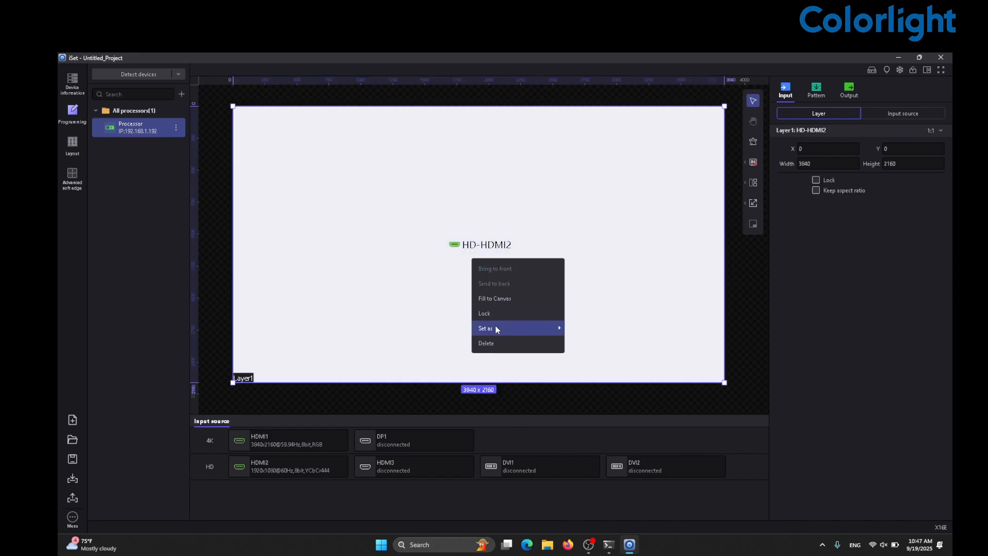
pyautogui.click(488, 343)
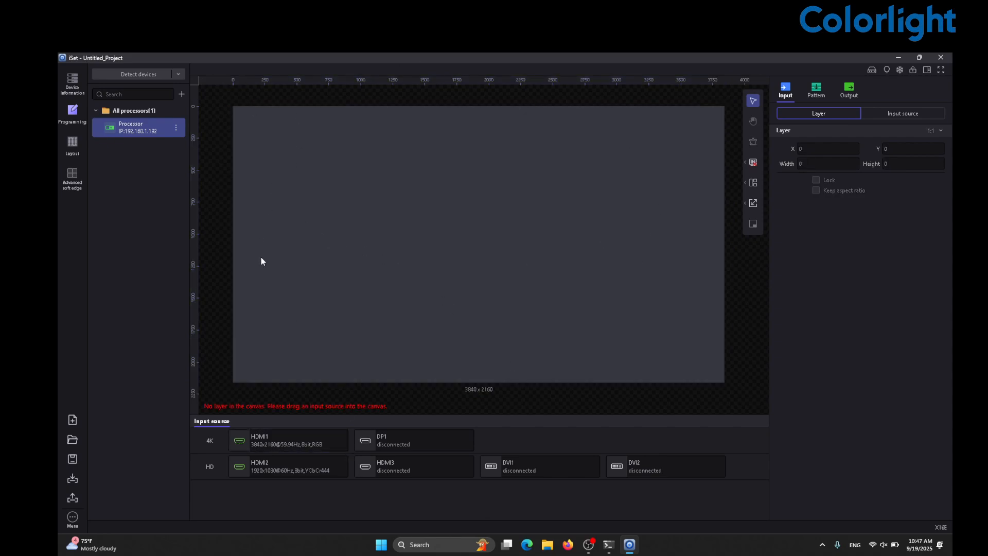
# Add the HDMI1 source as a layer at X 0, Y 0 and resize it to 1920 x 1080, a quarter of the canvas.
pyautogui.moveTo(289, 451); pyautogui.dragTo(265, 122)
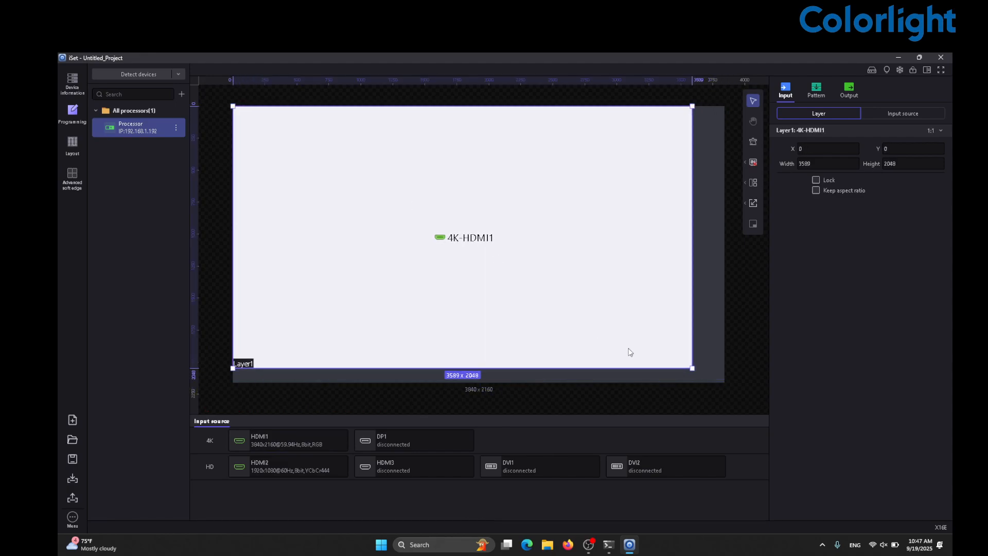
pyautogui.moveTo(692, 368); pyautogui.dragTo(462, 244)
pyautogui.moveTo(309, 199); pyautogui.dragTo(366, 203)
pyautogui.moveTo(290, 248)
pyautogui.mouseDown()
pyautogui.moveTo(292, 263)
pyautogui.moveTo(291, 244)
pyautogui.moveTo(283, 255)
pyautogui.moveTo(276, 244)
pyautogui.mouseUp()
pyautogui.moveTo(341, 210); pyautogui.dragTo(236, 127)
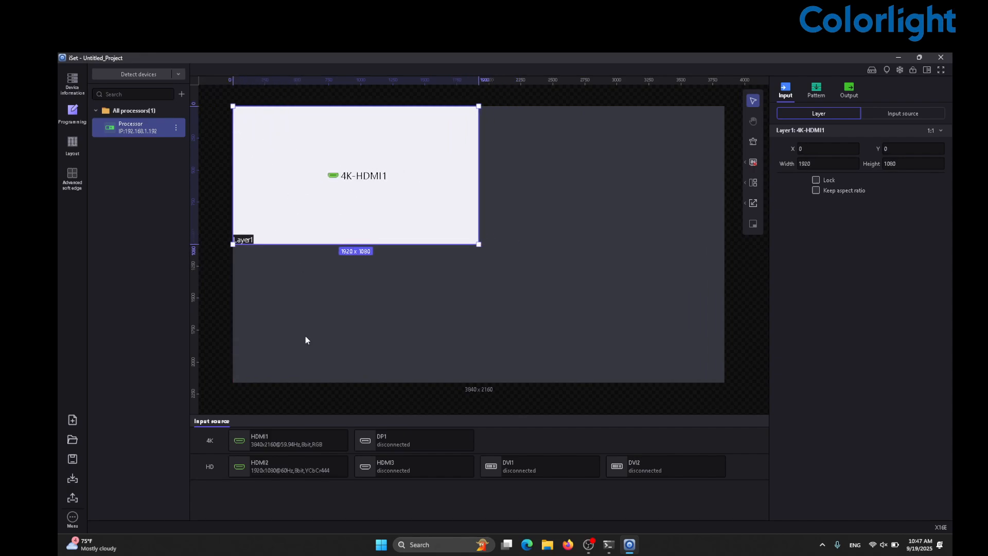
# Add the HDMI2 source as a second layer beside the HDMI1 layer at X 1920, Y 0, sized 1920 x 1080.
pyautogui.moveTo(313, 466); pyautogui.dragTo(564, 117)
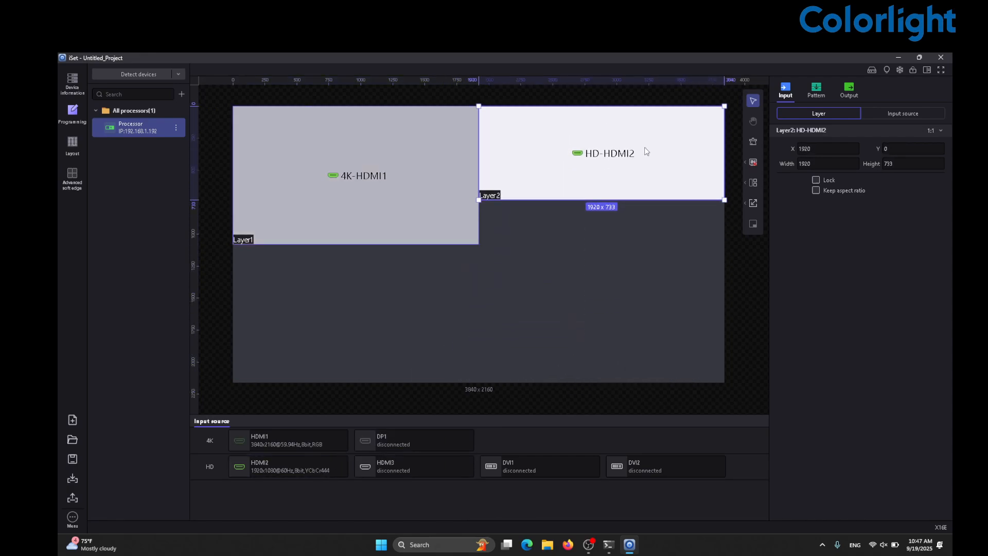
pyautogui.moveTo(725, 199); pyautogui.dragTo(731, 244)
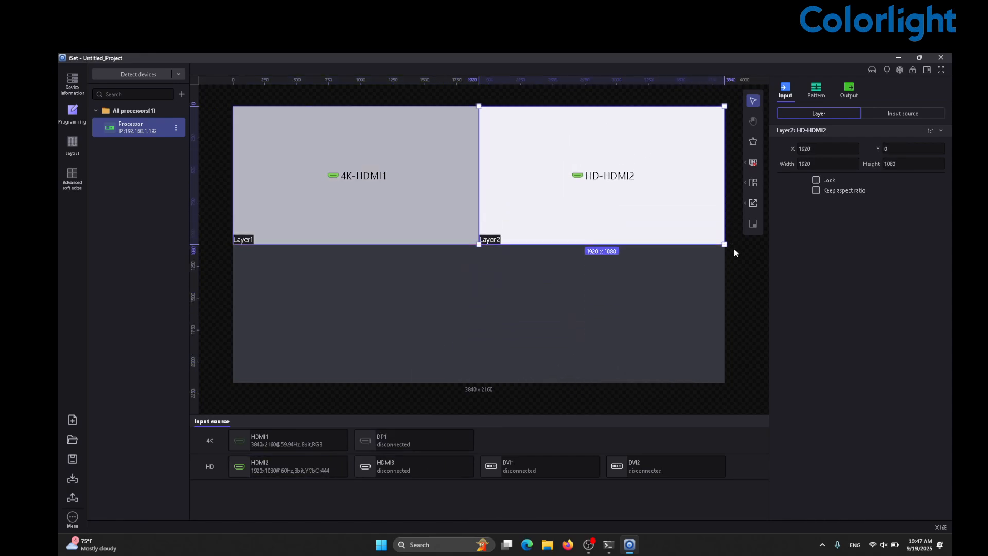
pyautogui.click(740, 252)
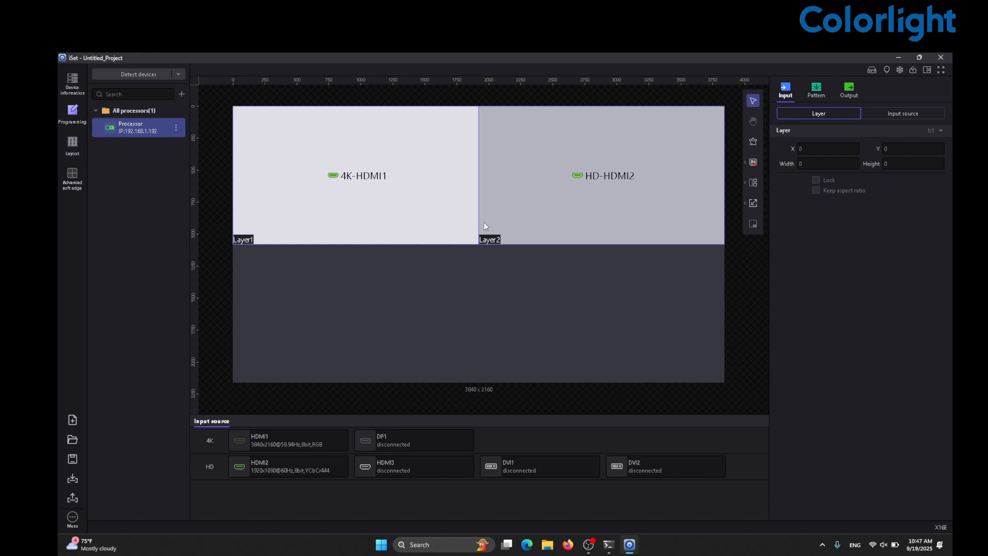
# Stretch both layers to the full 2160 canvas height, widening the HDMI1 layer to about 2046 so it overlaps the HDMI2 layer.
pyautogui.click(536, 192)
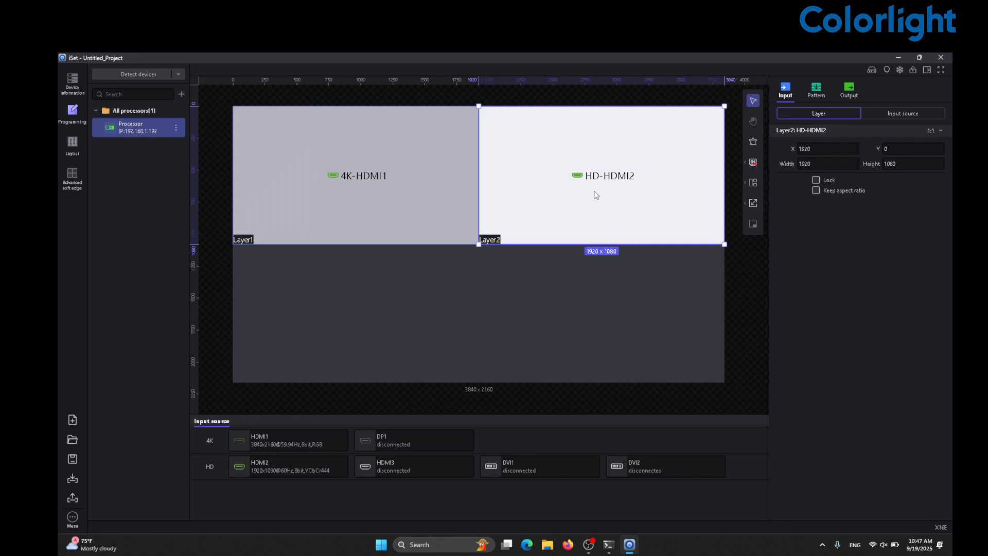
pyautogui.click(588, 301)
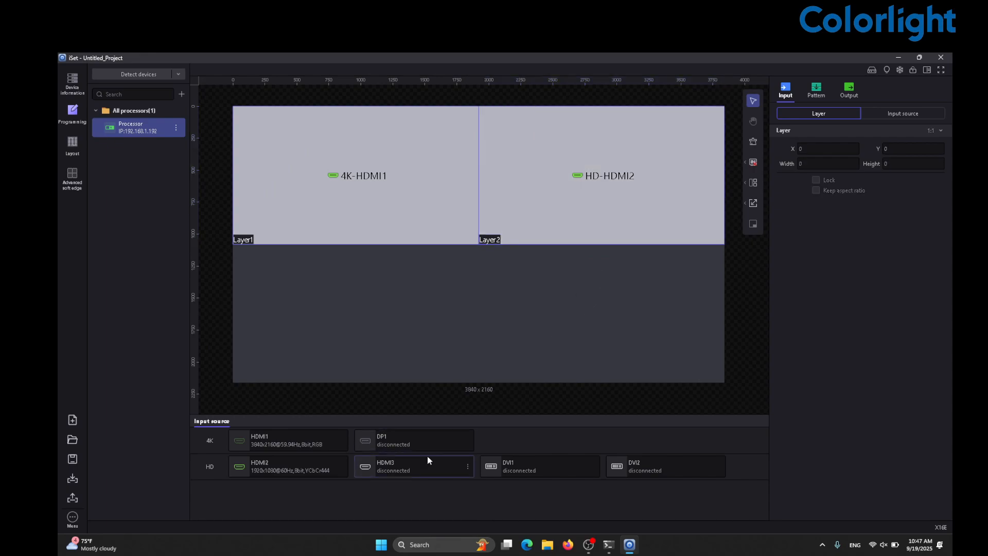
pyautogui.click(557, 207)
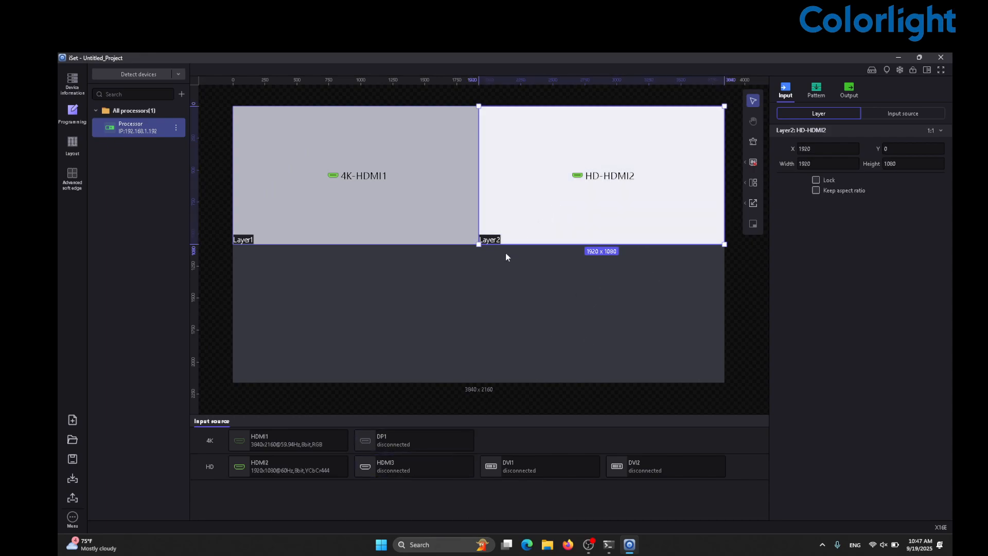
pyautogui.moveTo(478, 245); pyautogui.dragTo(478, 383)
pyautogui.click(404, 230)
pyautogui.moveTo(479, 244); pyautogui.dragTo(495, 427)
# Fill the canvas with the HDMI1 layer and delete the HDMI2 layer.
pyautogui.rightClick(403, 324)
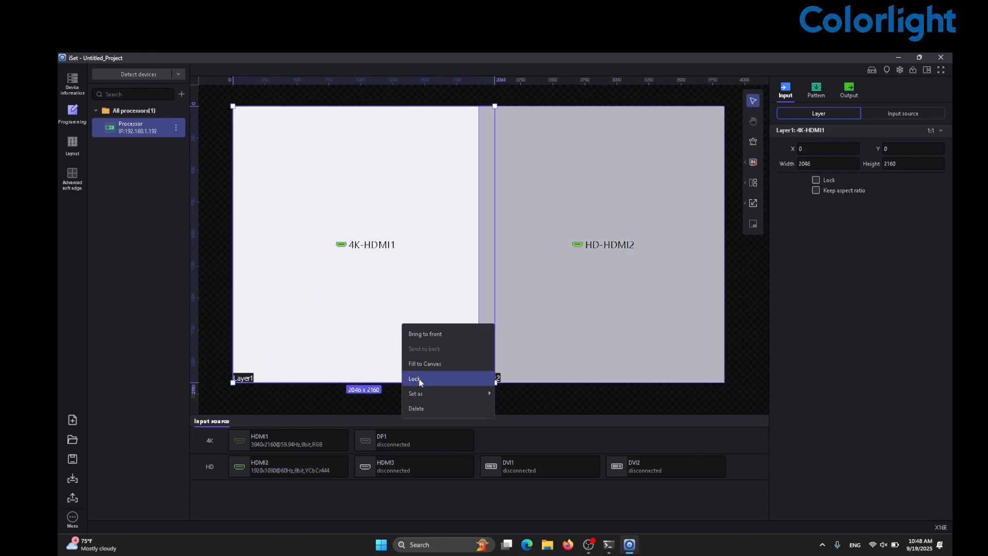
pyautogui.click(425, 369)
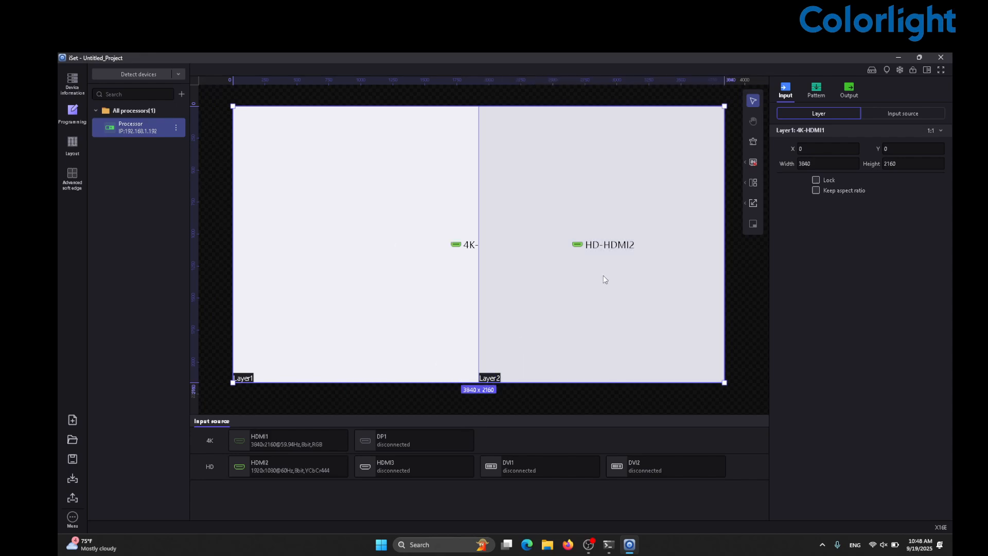
pyautogui.click(576, 249)
pyautogui.press('Delete')
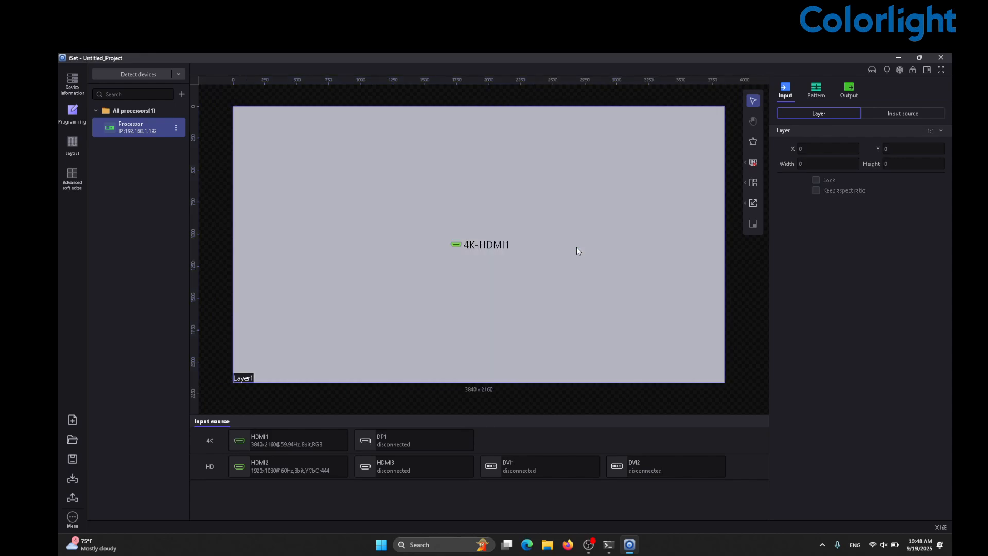
pyautogui.click(613, 258)
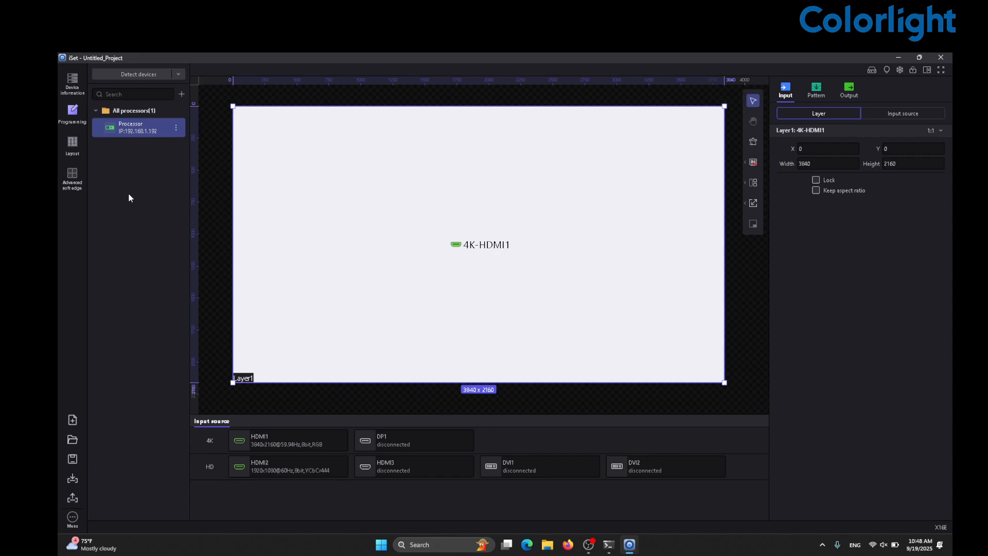
# Check in the device topology which processor port has the receiver connected, and return to the layout view.
pyautogui.click(74, 145)
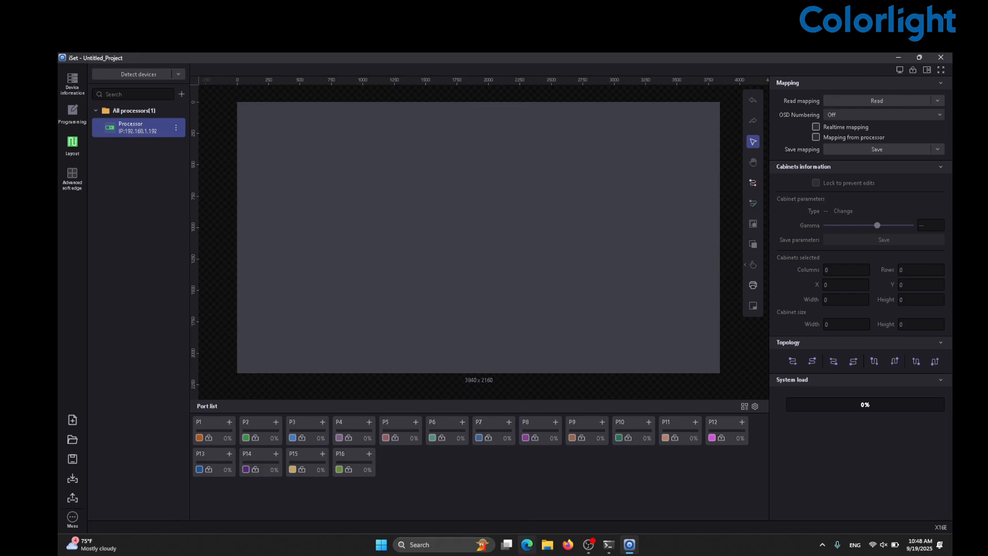
pyautogui.click(73, 84)
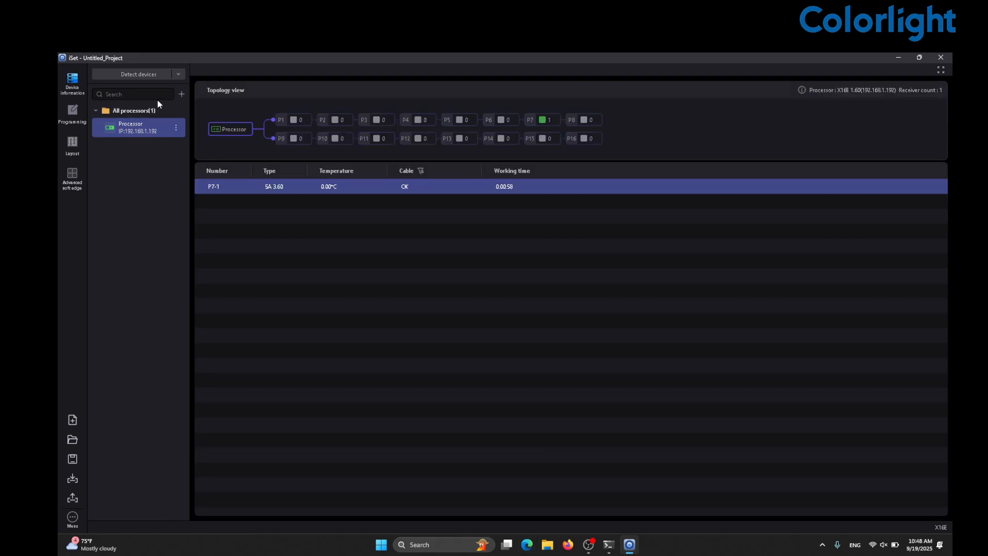
pyautogui.click(535, 119)
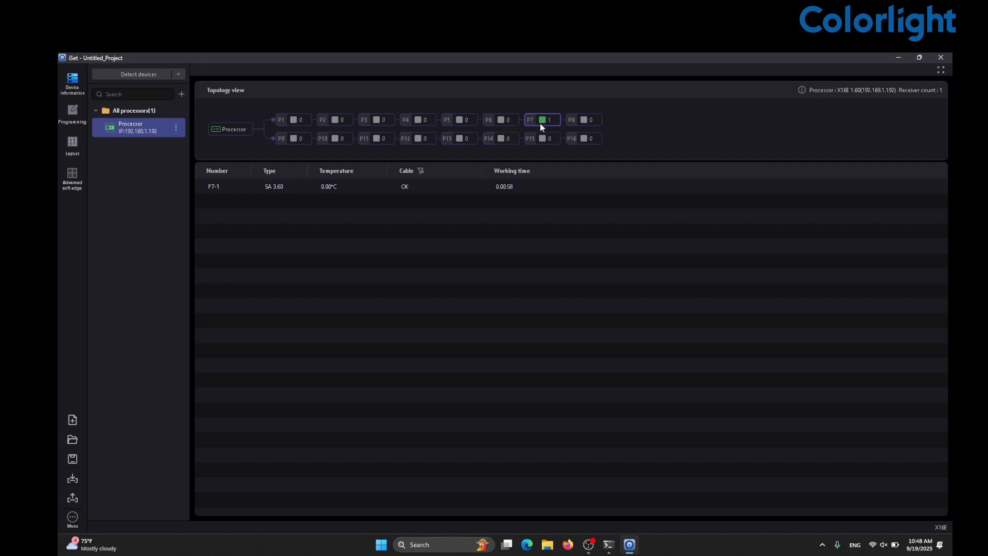
pyautogui.click(79, 148)
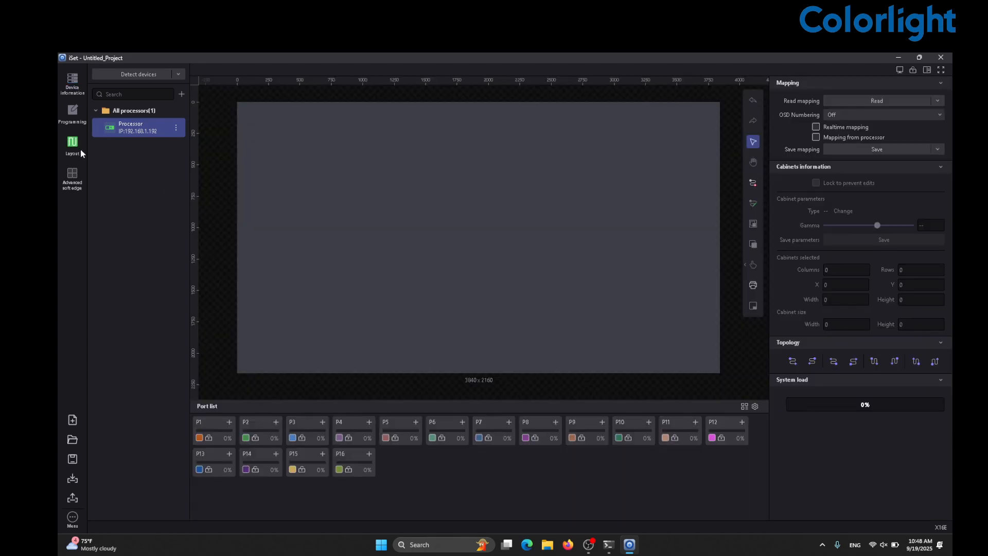
pyautogui.click(509, 422)
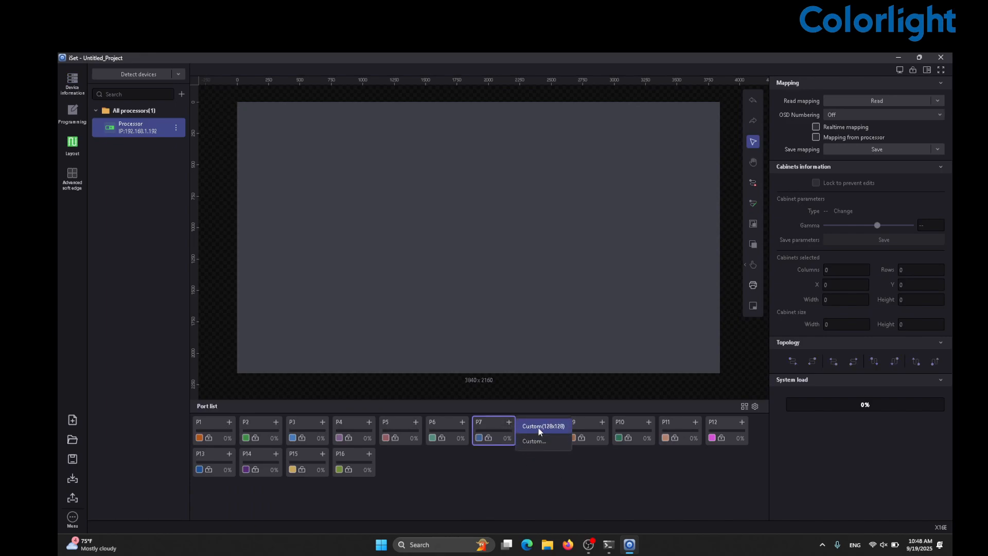
pyautogui.click(543, 446)
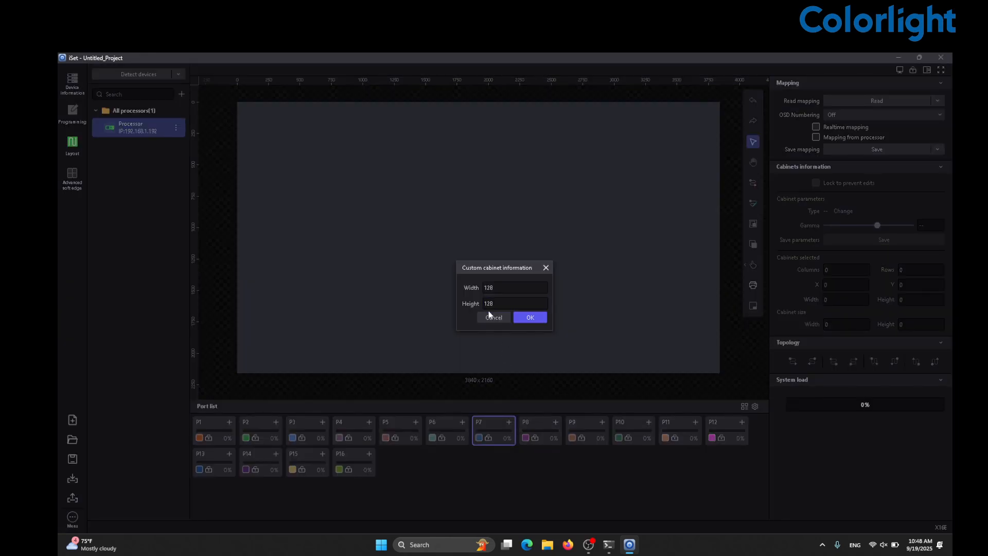
pyautogui.click(494, 318)
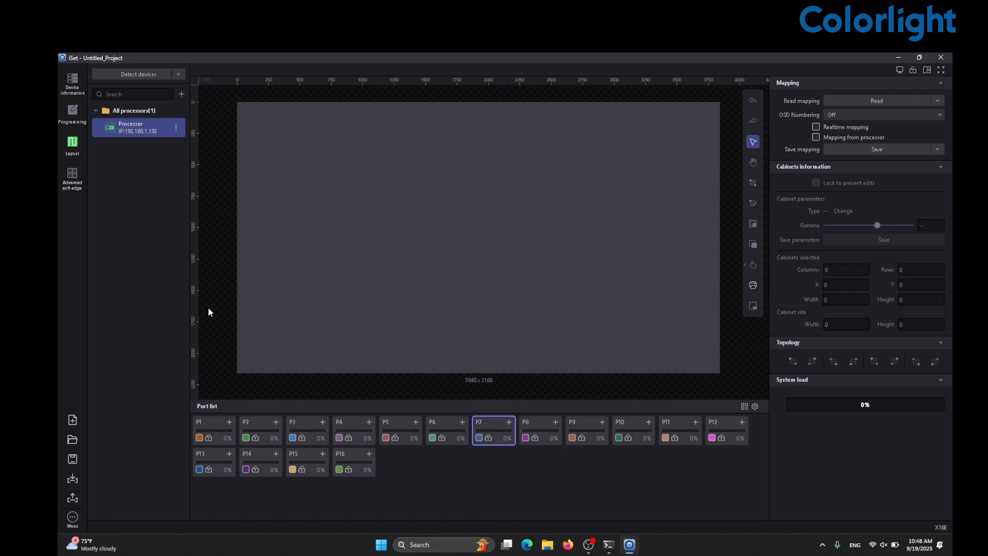
# Import ICN2055S+ICN2018-3018_120Hz.rcvbp from the 2025-09 folder into the type library as a cabinet type, and return to the layout view.
pyautogui.click(77, 521)
pyautogui.click(102, 449)
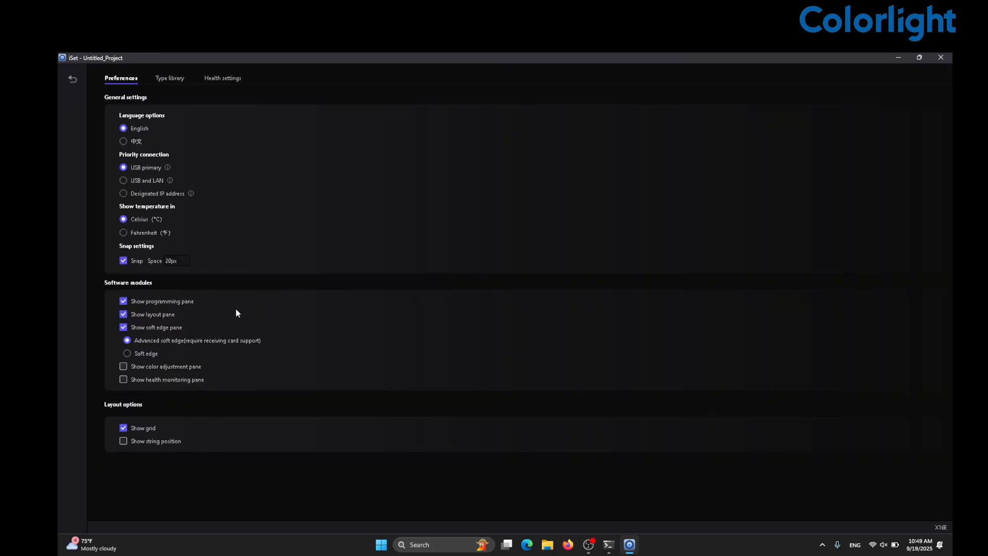
pyautogui.click(175, 79)
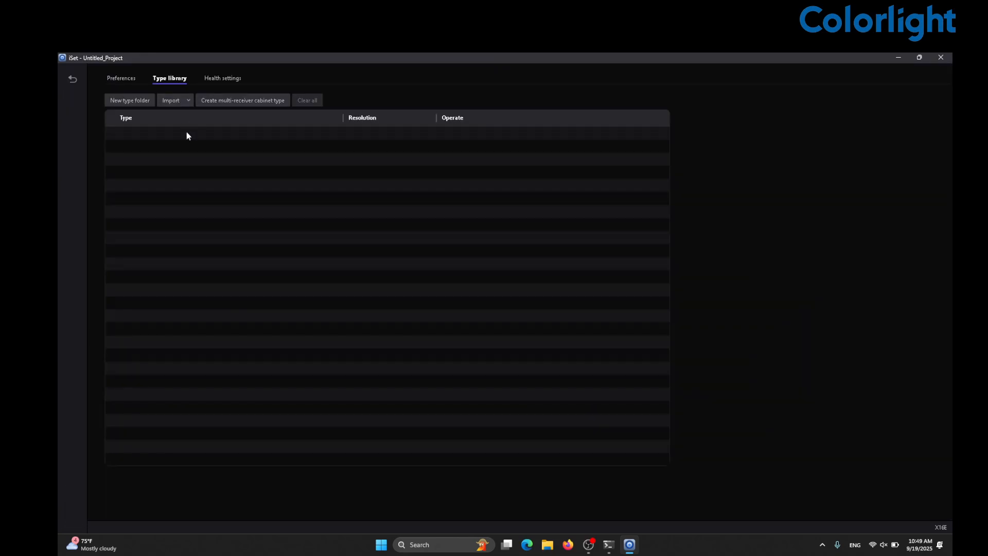
pyautogui.click(174, 102)
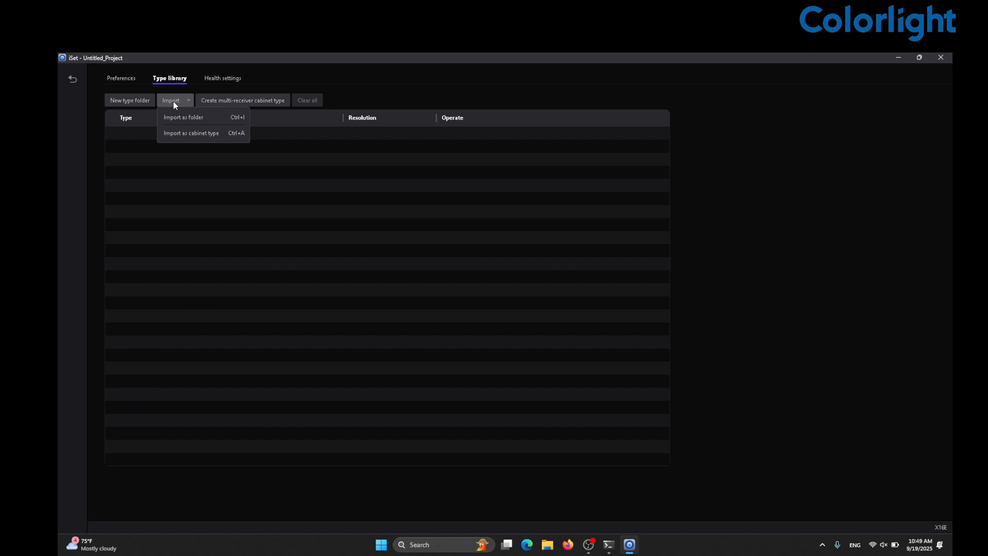
pyautogui.click(209, 134)
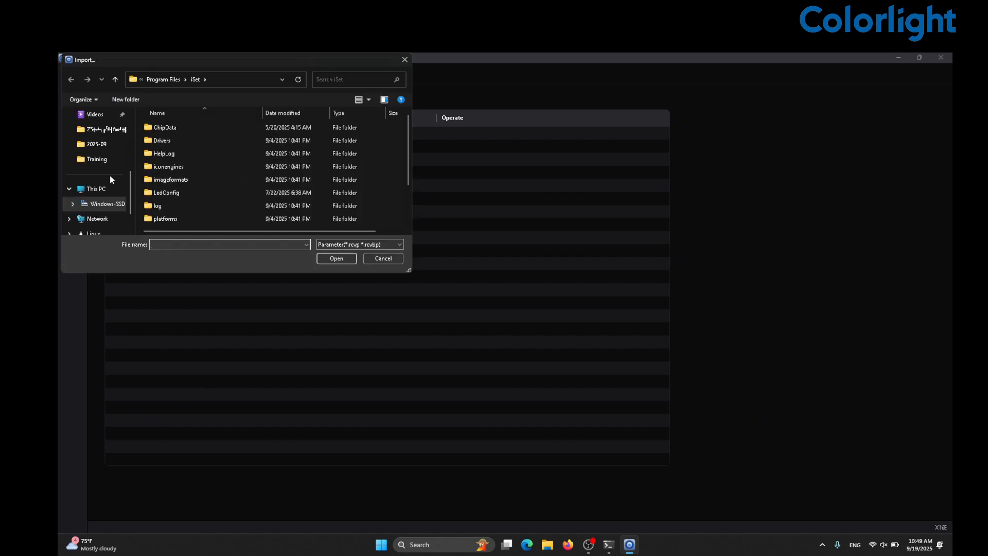
pyautogui.scroll(2, 111, 183)
pyautogui.scroll(-1, 111, 188)
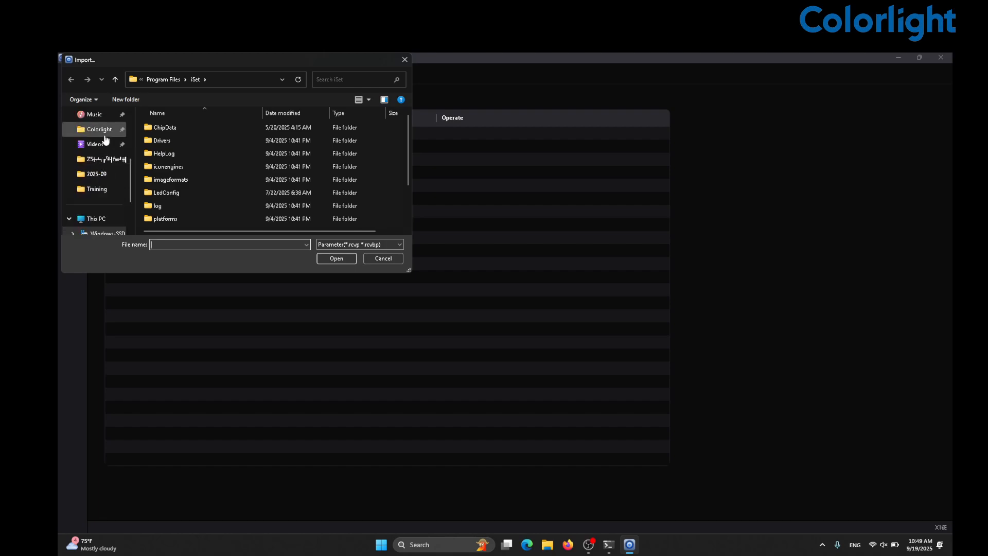
pyautogui.click(103, 175)
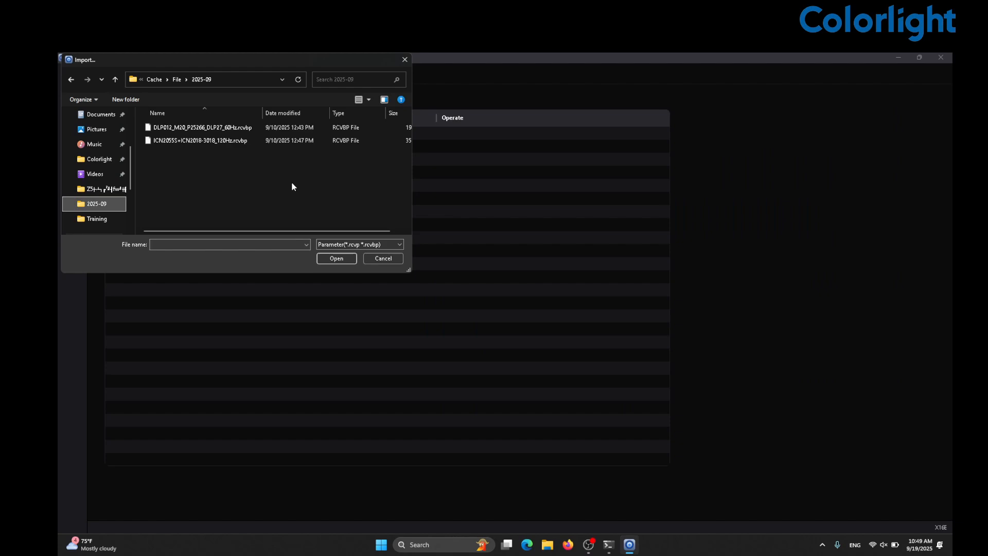
pyautogui.click(259, 142)
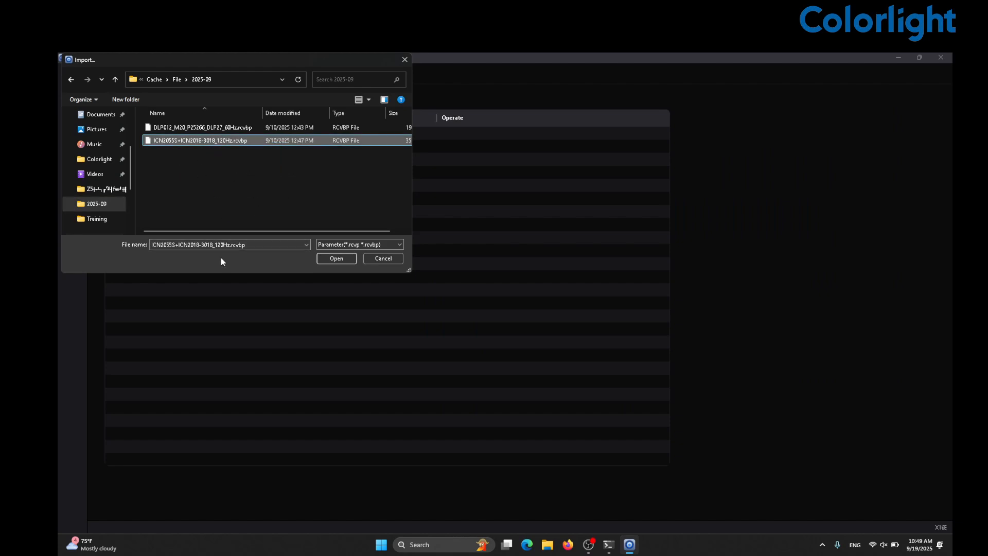
pyautogui.click(335, 259)
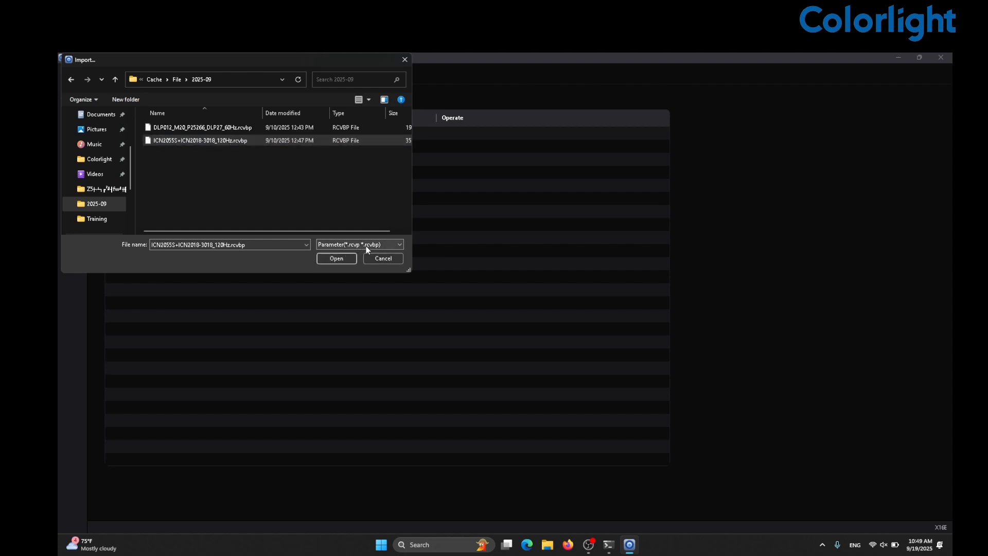
pyautogui.click(345, 258)
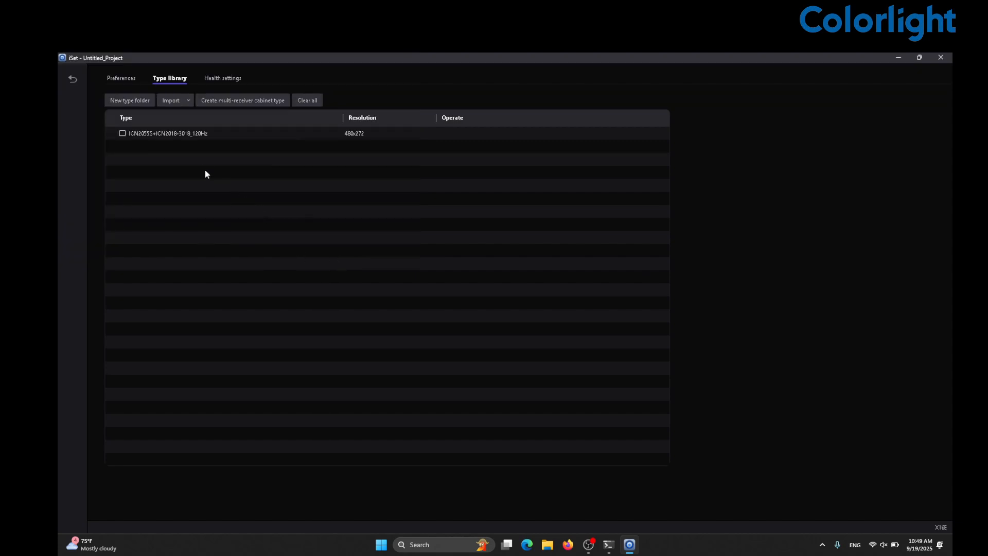
pyautogui.click(73, 80)
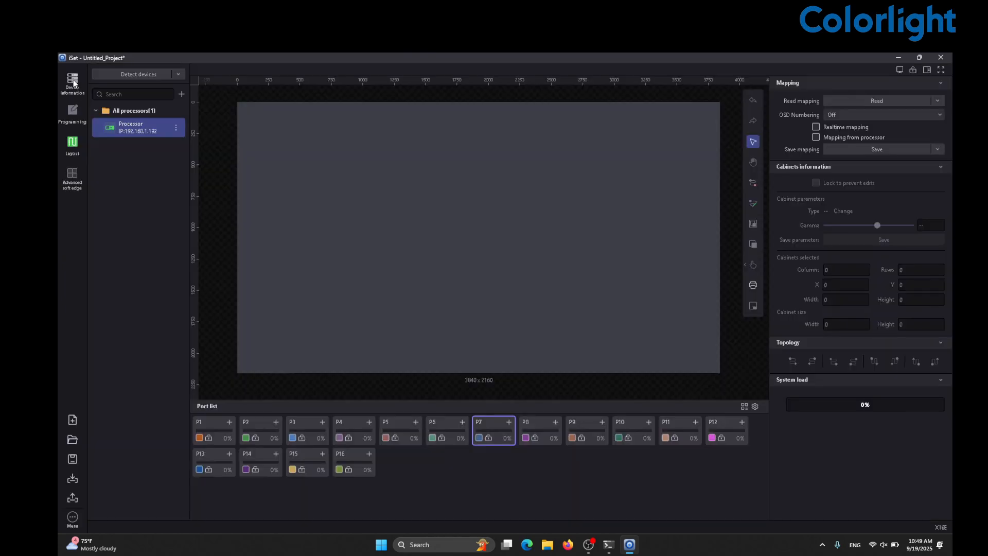
# Add one ICN2055S+ICN2018-3018_120Hz cabinet on port P7, align it to the canvas origin at X 0, Y 0, and select it.
pyautogui.click(508, 421)
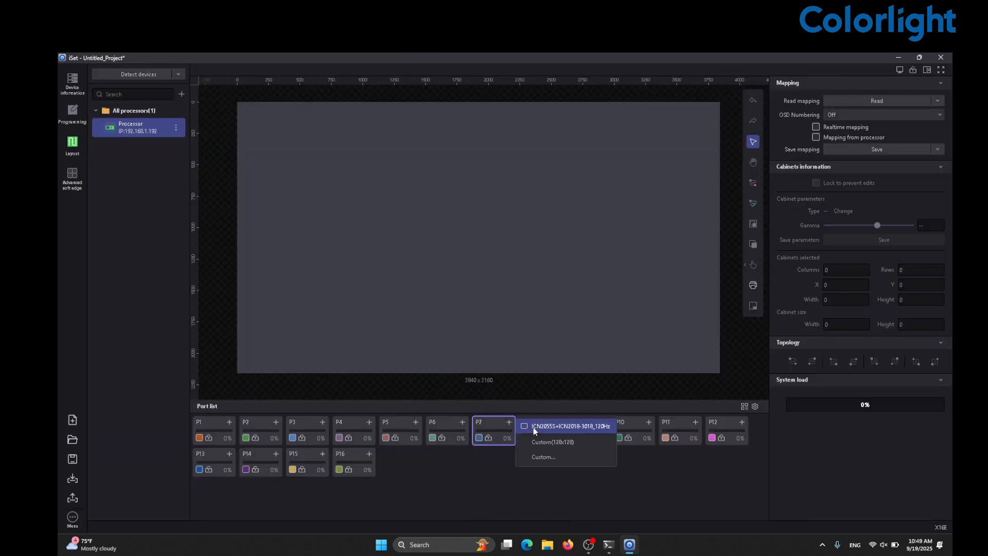
pyautogui.click(532, 426)
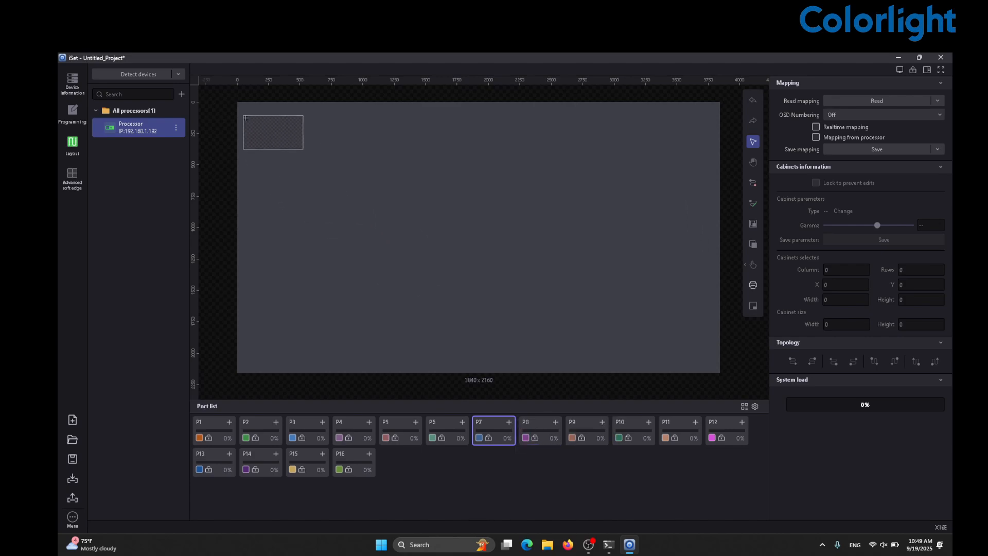
pyautogui.click(238, 102)
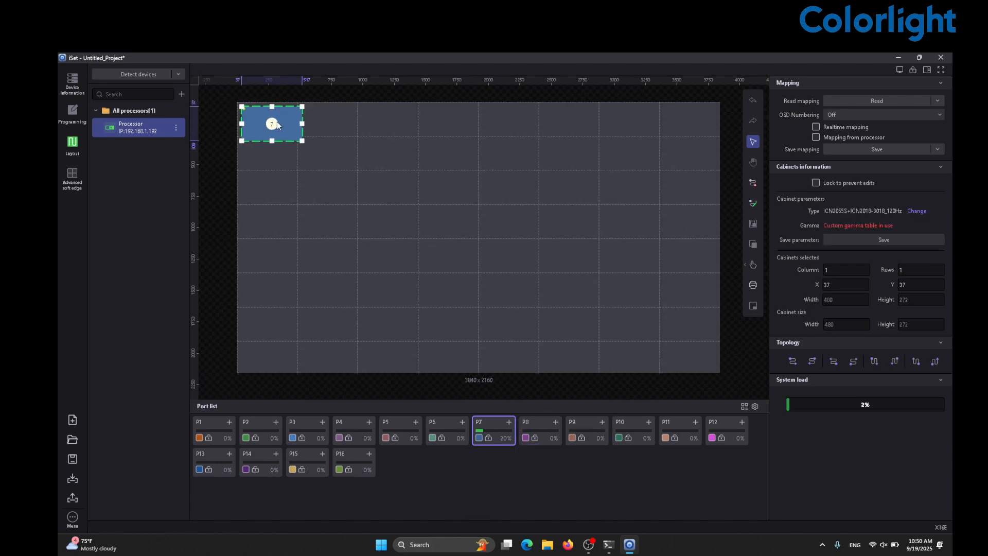
pyautogui.click(326, 154)
pyautogui.moveTo(326, 154); pyautogui.dragTo(211, 90)
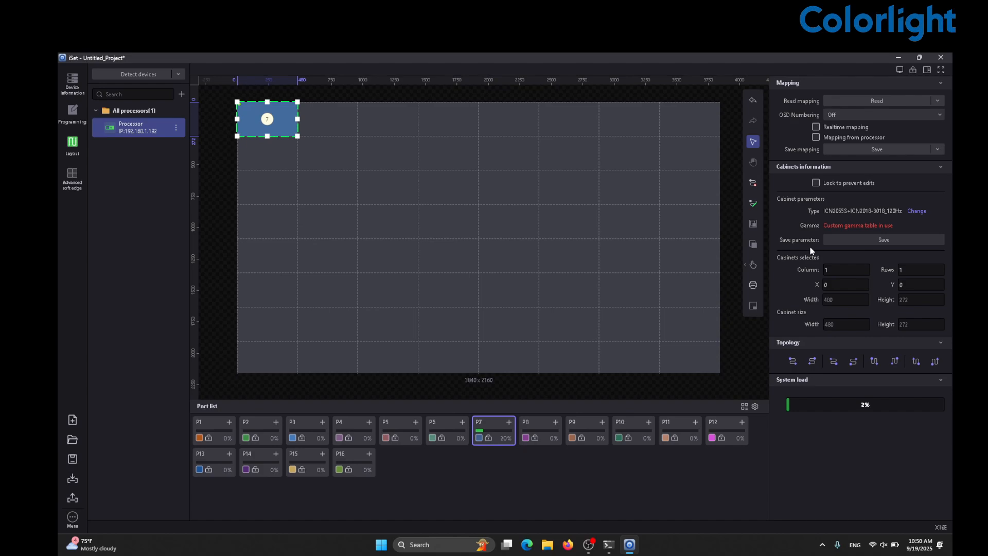
# Save the cabinet parameters to the selected P7 cabinet, and clear the cabinet selection.
pyautogui.click(851, 243)
pyautogui.moveTo(346, 159); pyautogui.dragTo(207, 90)
pyautogui.click(339, 186)
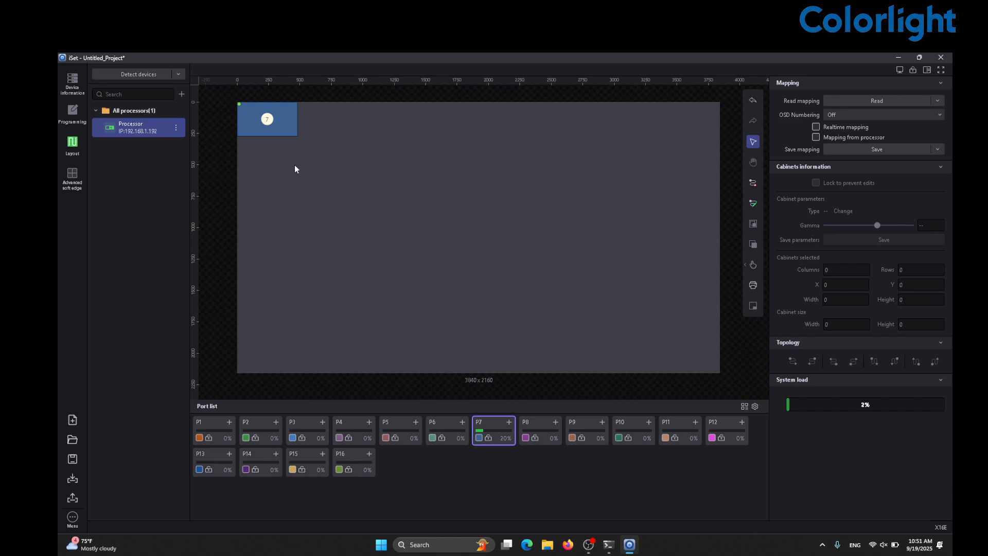
pyautogui.moveTo(343, 167); pyautogui.dragTo(201, 84)
pyautogui.click(430, 169)
pyautogui.click(176, 129)
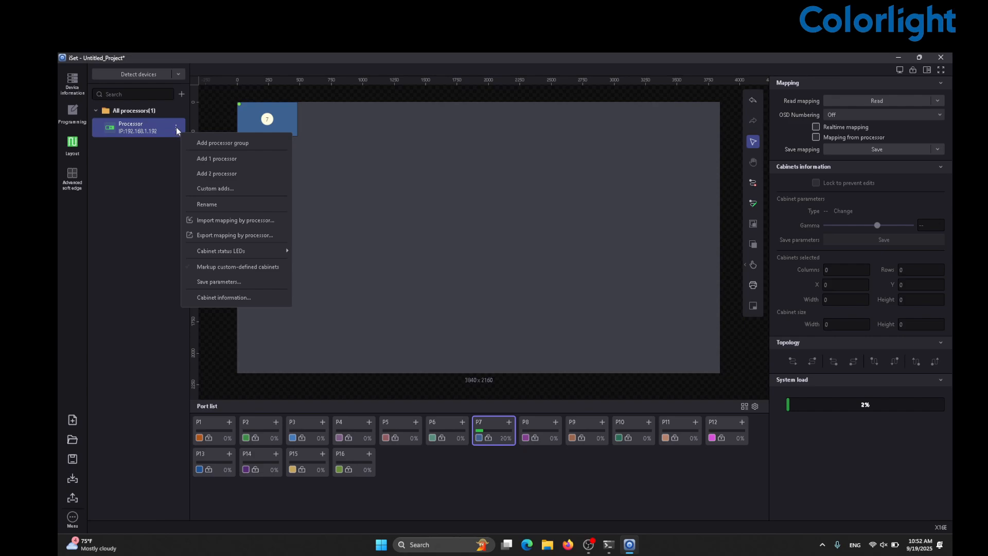
pyautogui.click(71, 153)
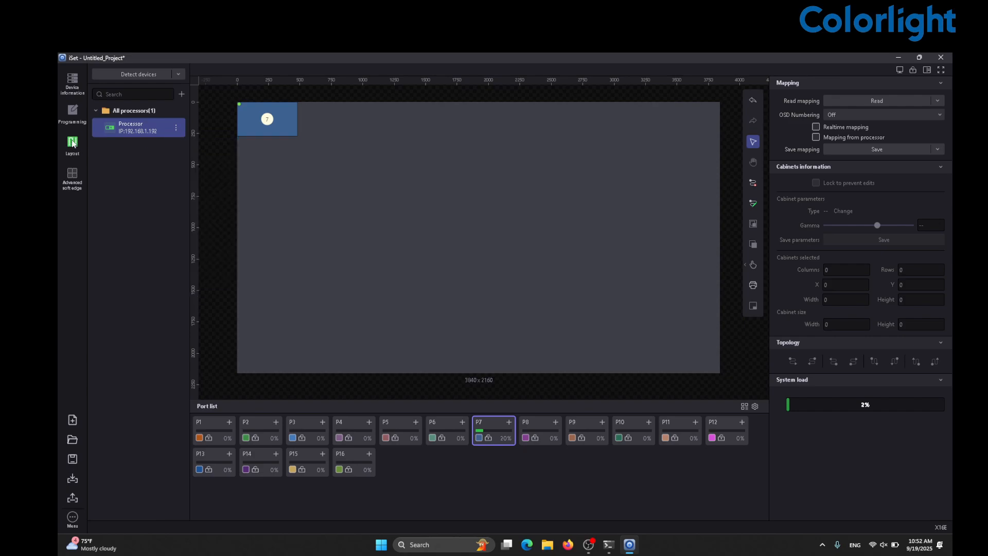
pyautogui.click(73, 112)
pyautogui.click(176, 127)
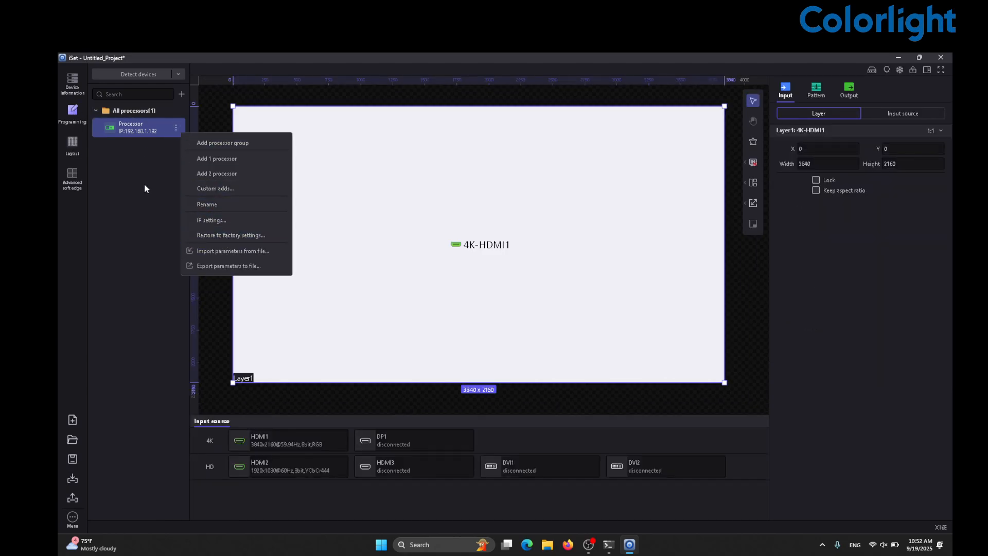
pyautogui.click(144, 183)
# Return to the layout view and save the parameters for the whole processor.
pyautogui.click(83, 147)
pyautogui.click(177, 129)
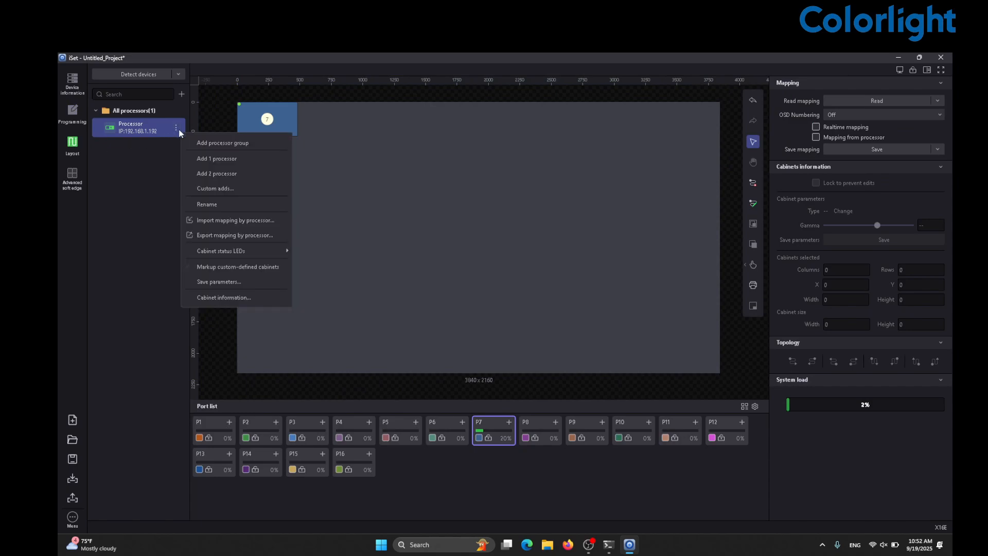
pyautogui.click(254, 285)
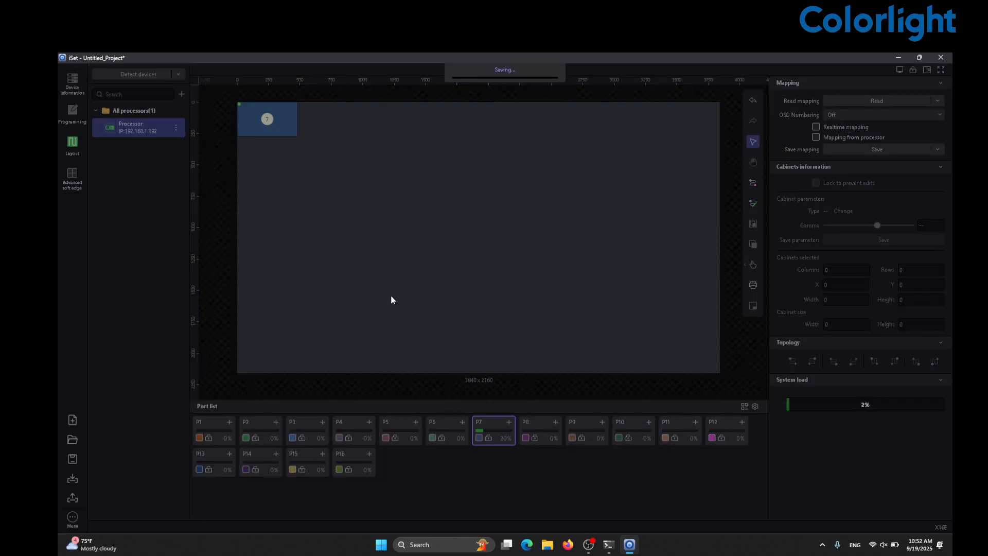